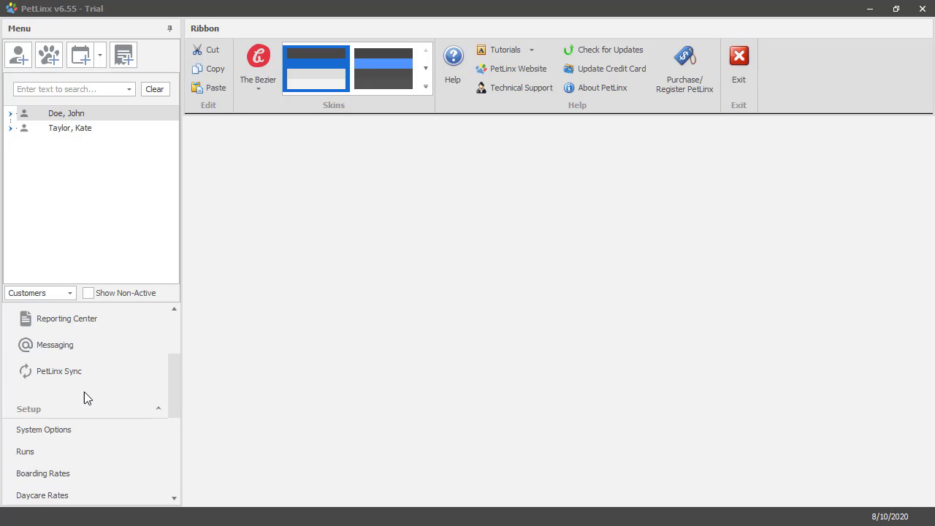
Upload the company logo for invoices in the business details of the system options.
left_click(68, 431)
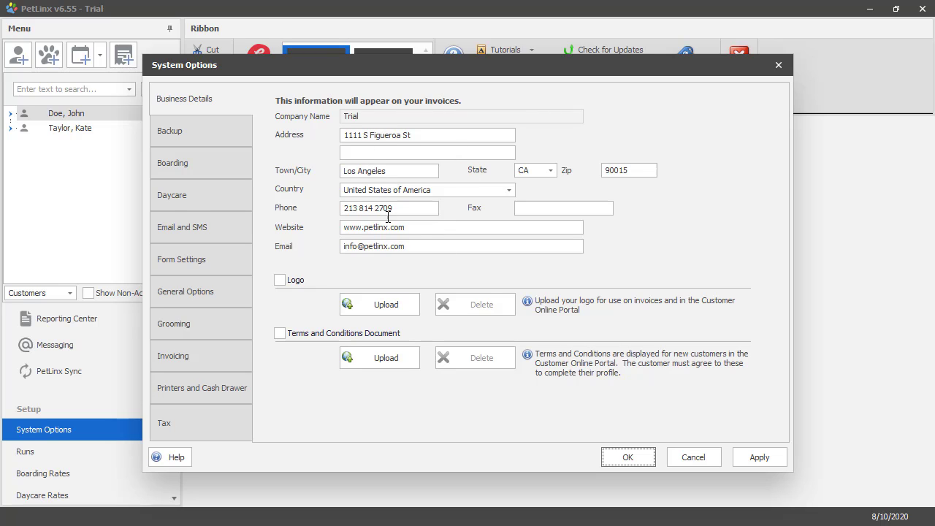
left_click(374, 310)
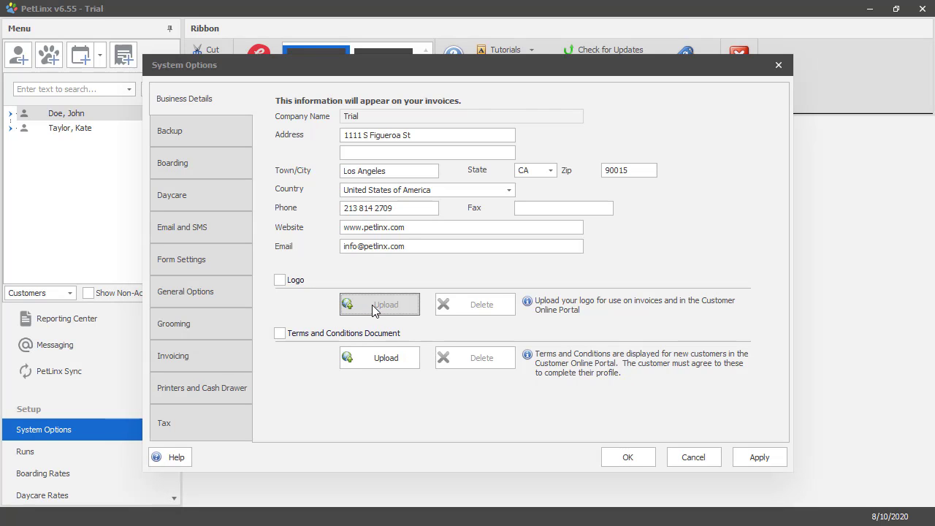
left_click(482, 219)
double_click(482, 219)
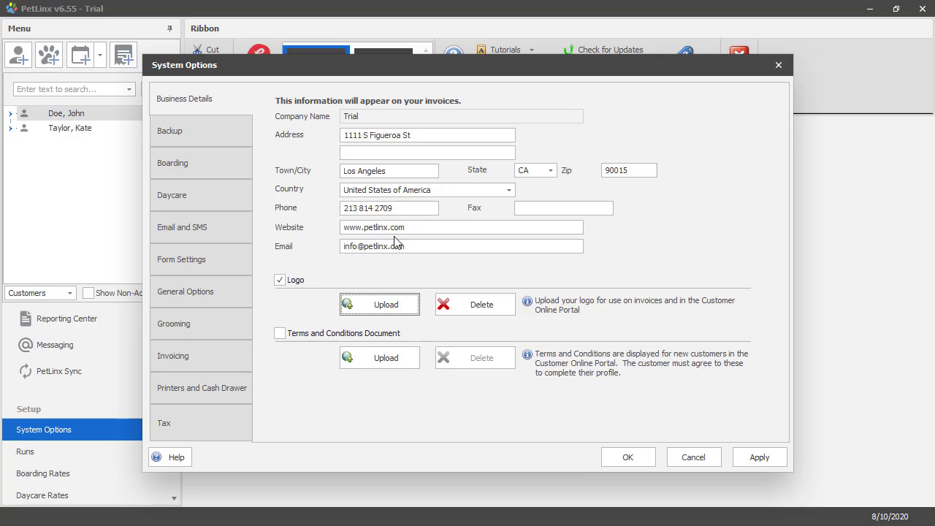
Configure the invoicing options to set a booking's status to "Completed" on new invoices, keep No Merchant Account, and save the system options.
left_click(190, 359)
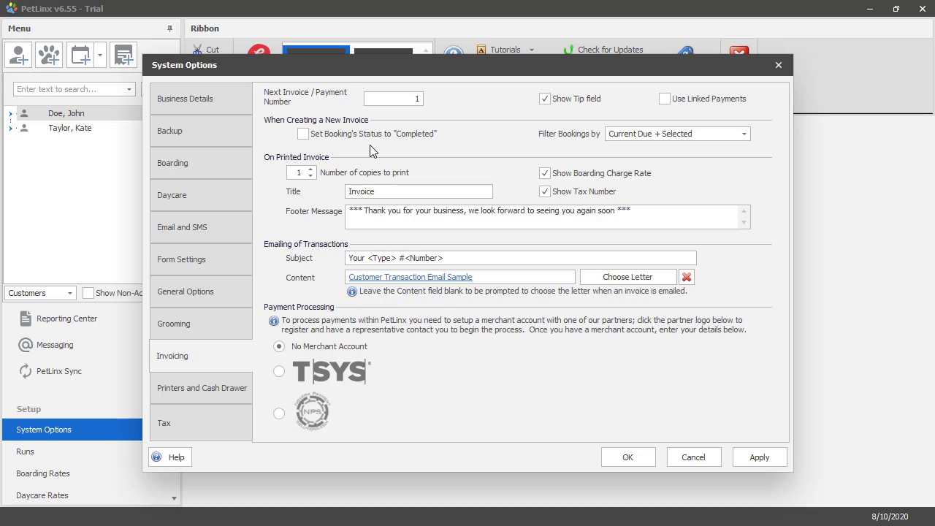
left_click(304, 136)
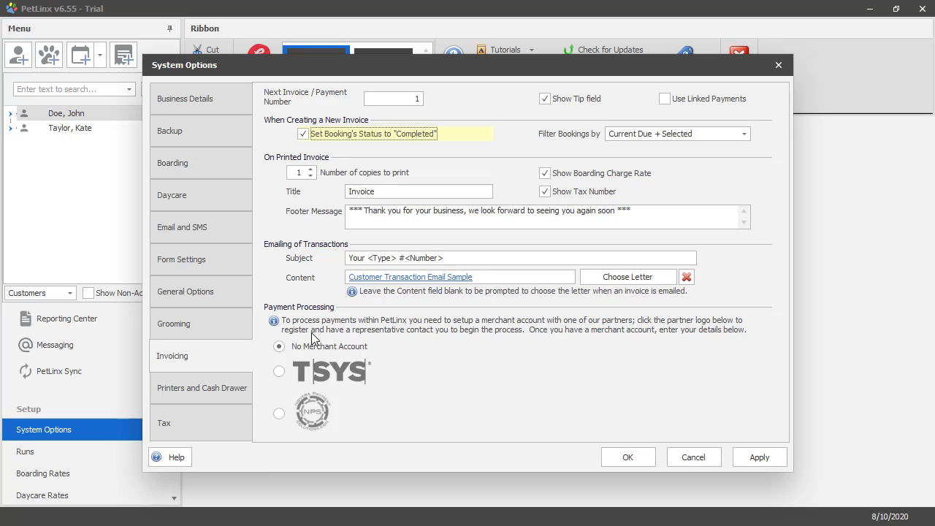
left_click(279, 372)
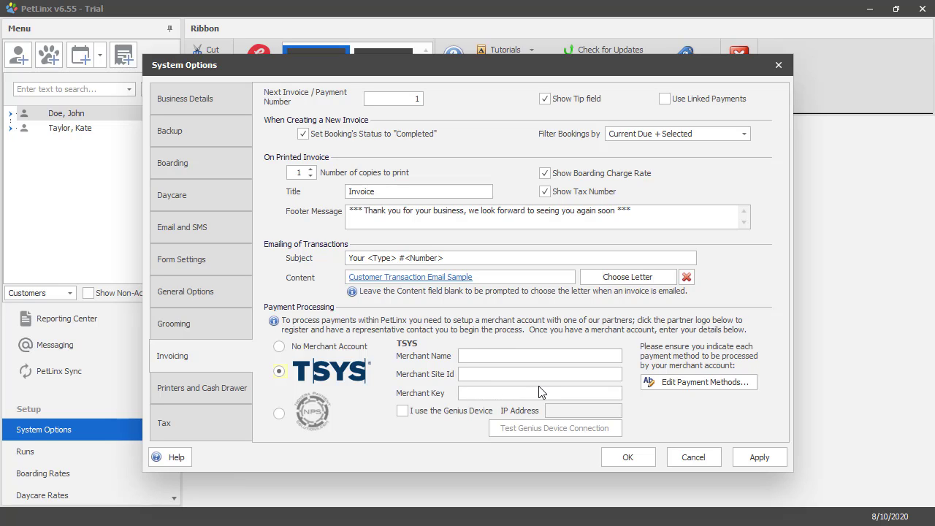
left_click(279, 348)
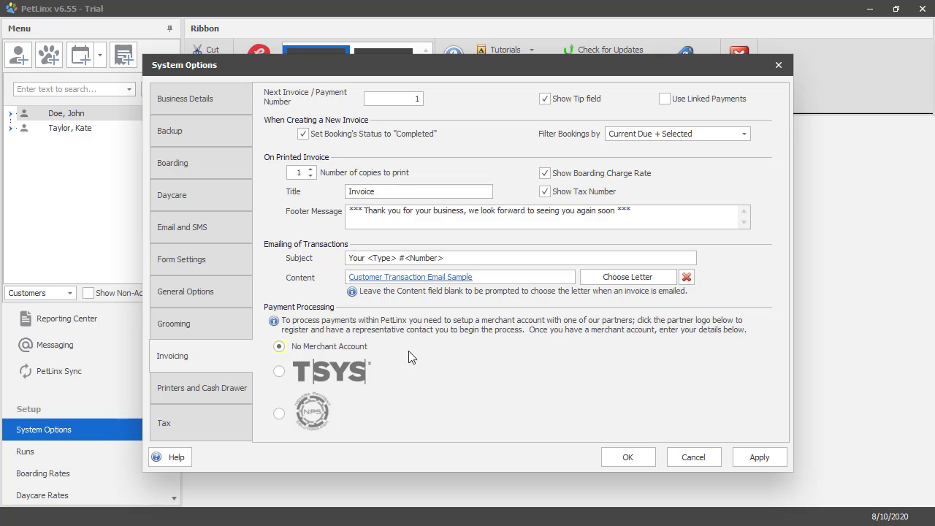
left_click(627, 458)
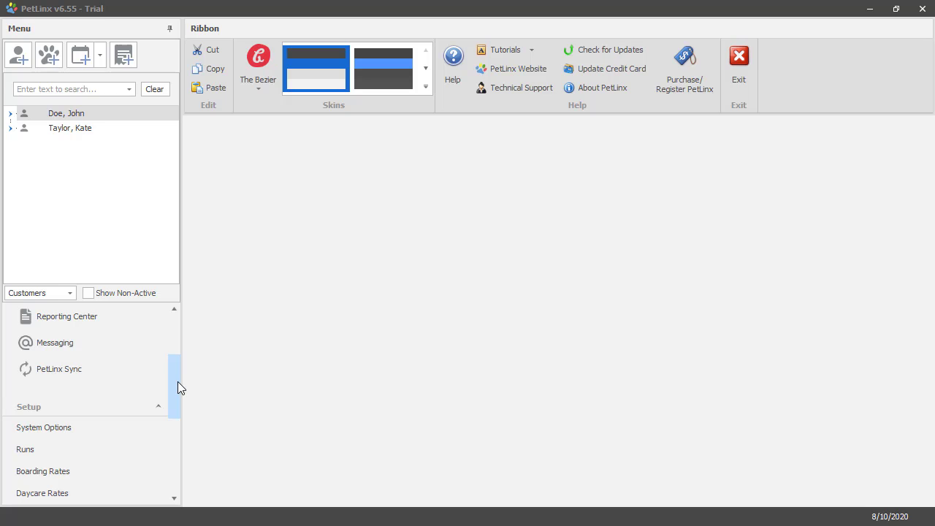
Examine the details of Coco and Benny's bookings in the grooming and boarding calendars.
left_click_drag(174, 387, 181, 345)
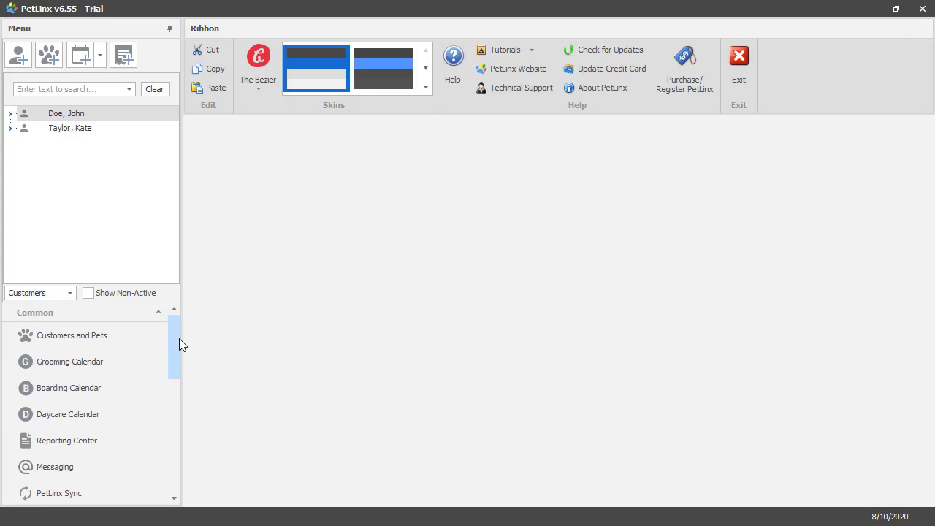
left_click(88, 359)
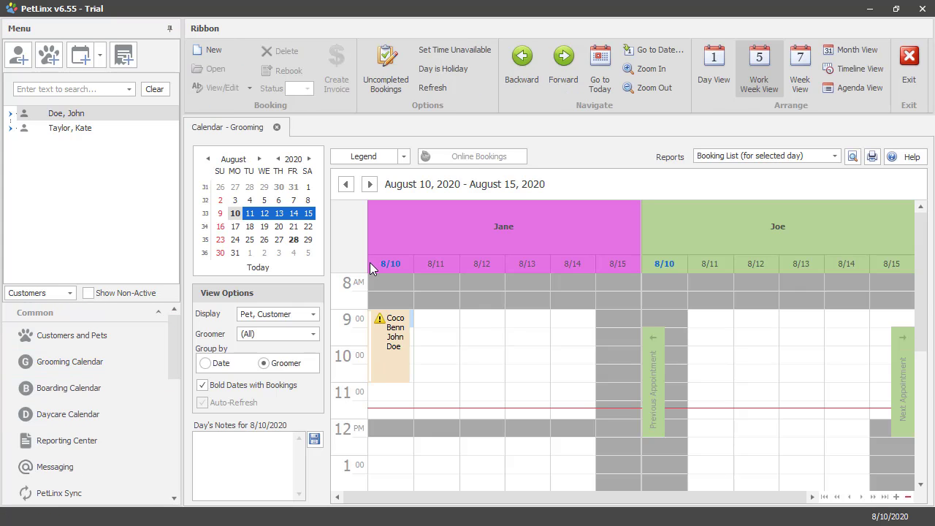
mouse_move(396, 340)
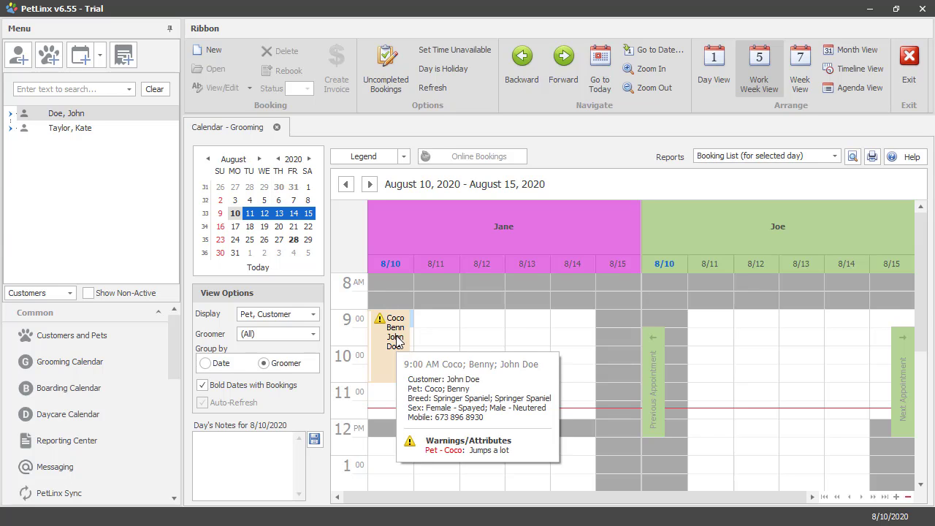
left_click(66, 388)
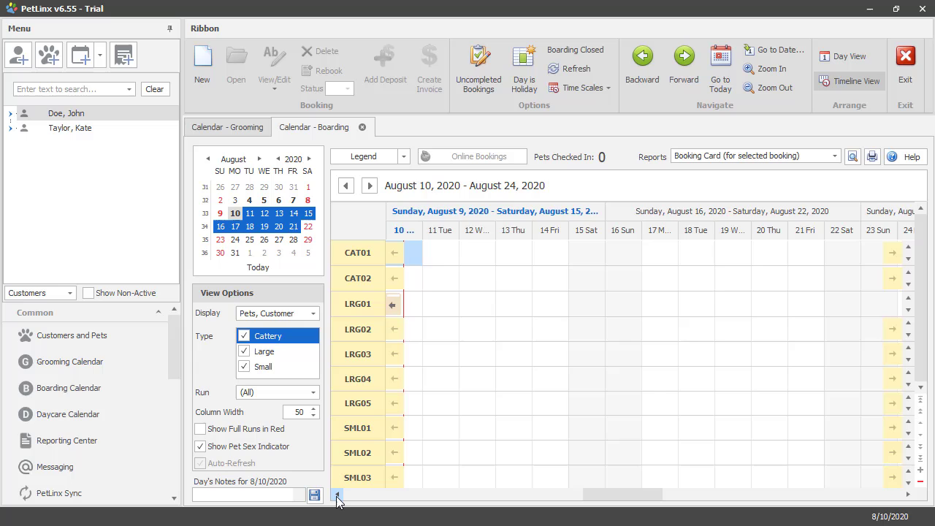
left_click(337, 494)
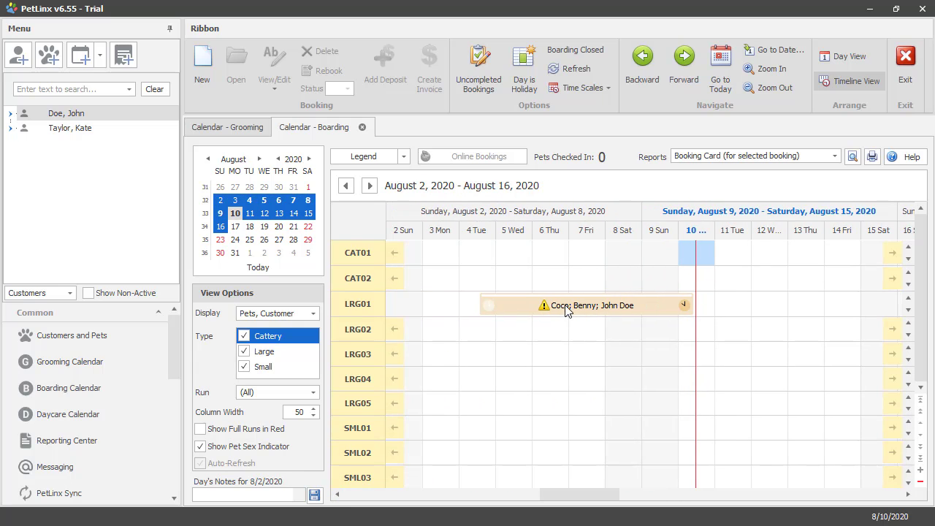
mouse_move(564, 310)
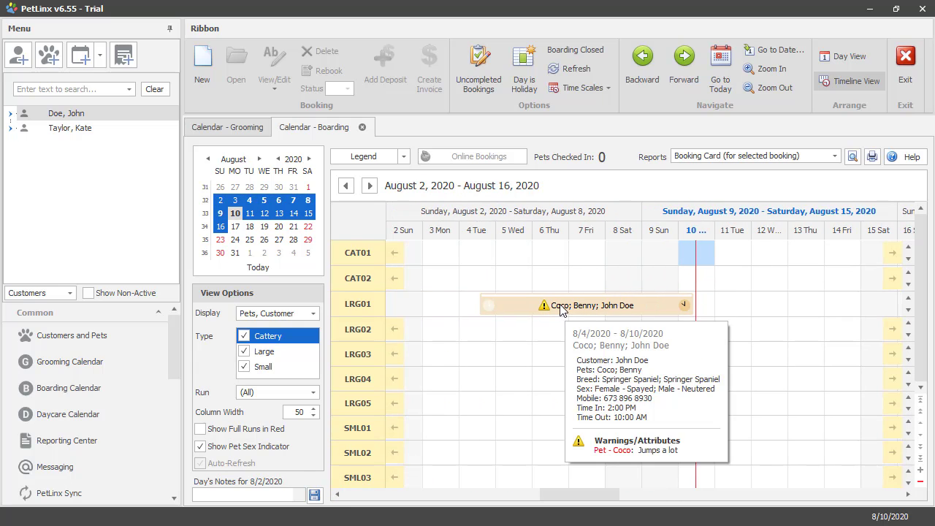
Create an invoice from Coco and Benny's 8/10 grooming booking, including all other uninvoiced bookings dated today or older.
left_click(236, 131)
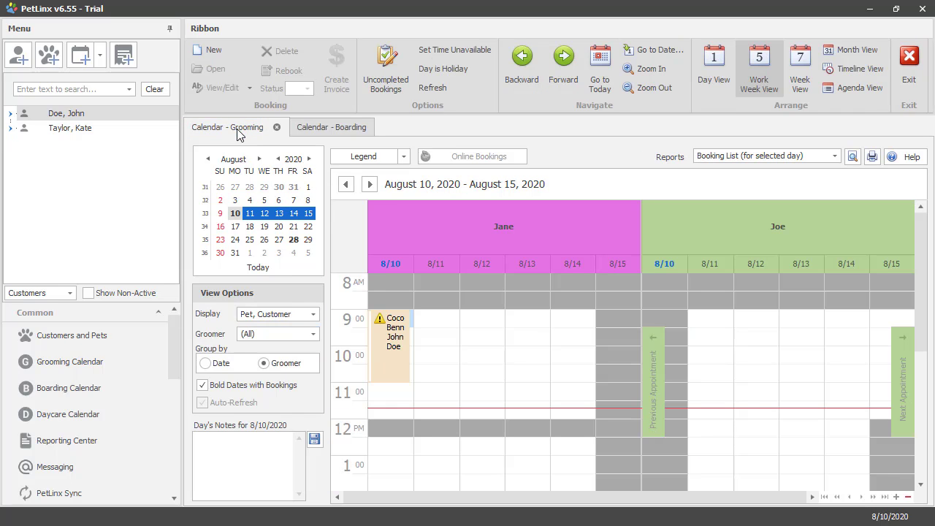
mouse_move(394, 348)
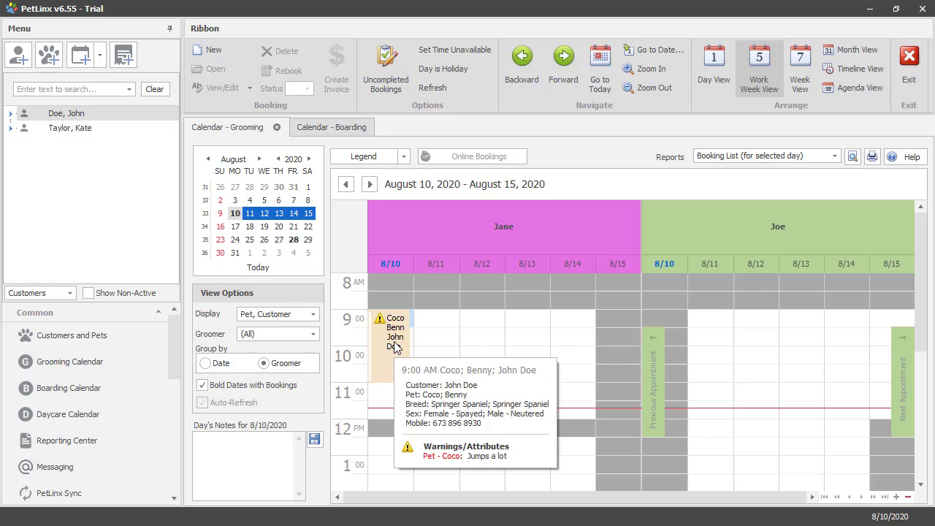
left_click(392, 356)
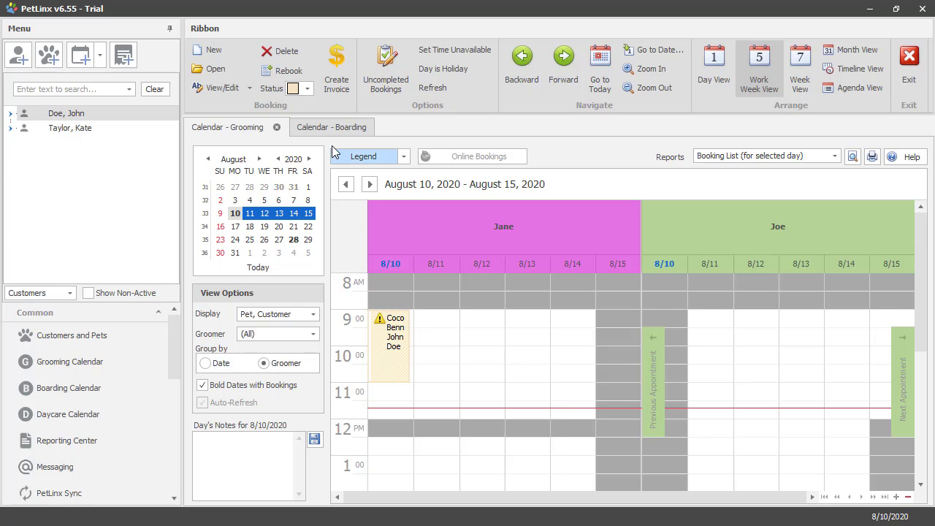
left_click(332, 80)
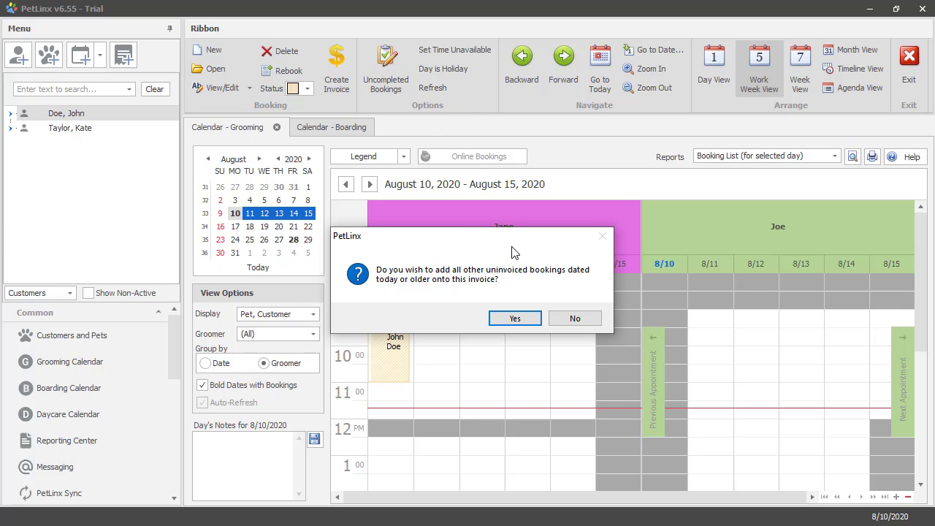
left_click(513, 318)
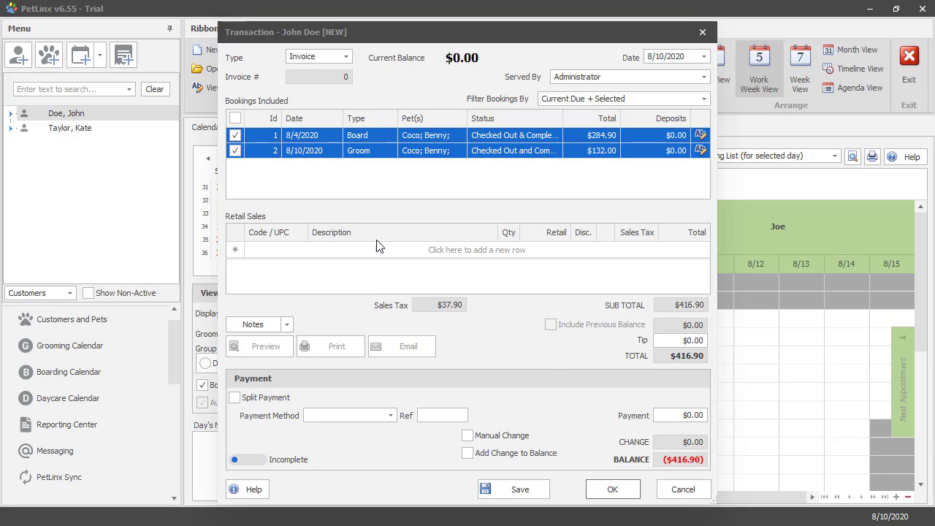
Exclude the board and groom bookings from the invoice and include both again.
left_click(234, 135)
left_click(234, 150)
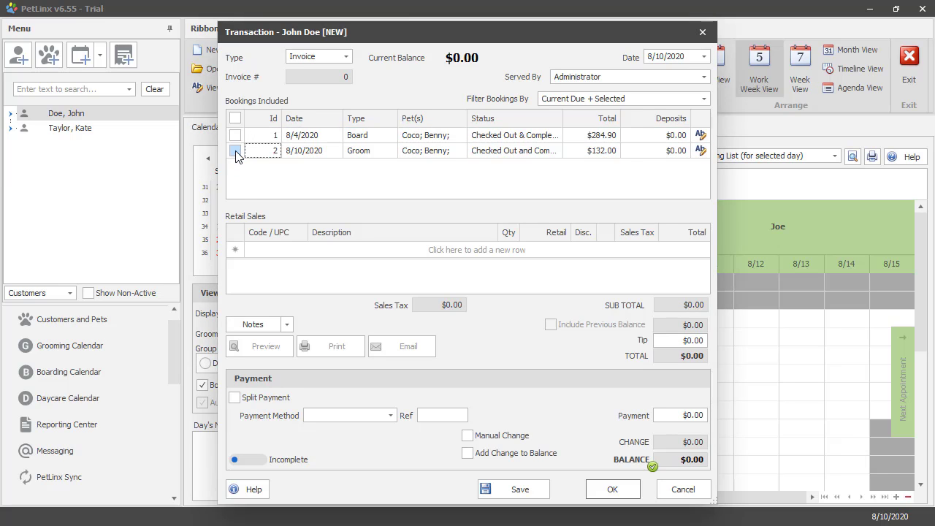
left_click(236, 150)
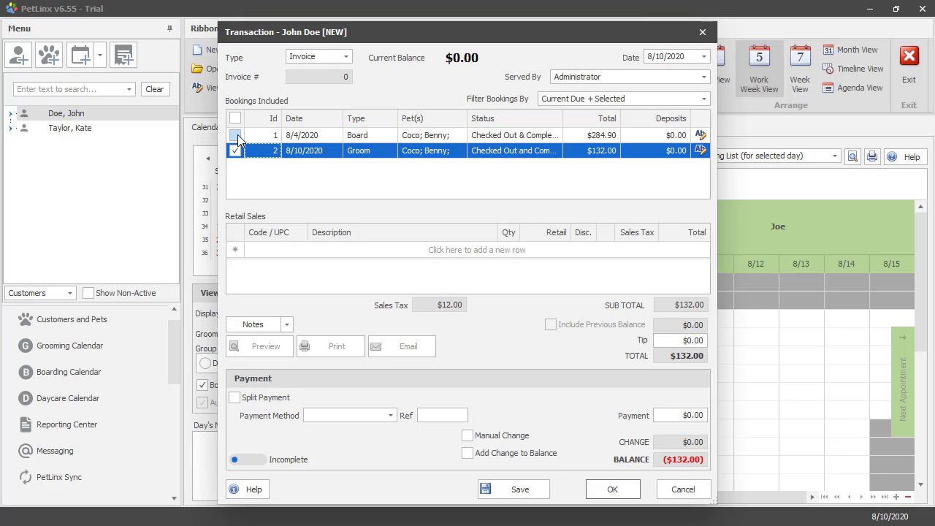
left_click(234, 135)
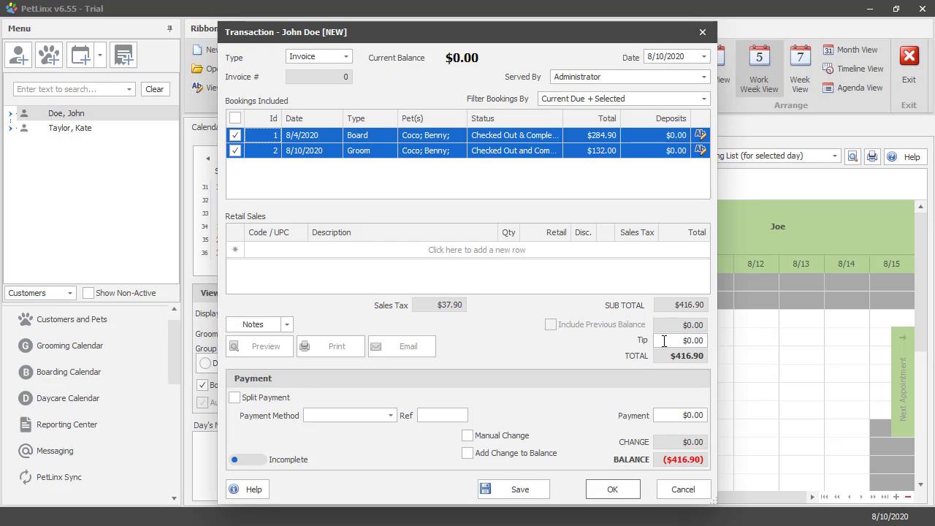
Add a $10.00 tip and the note "Thank you!" to the invoice.
left_click(664, 341)
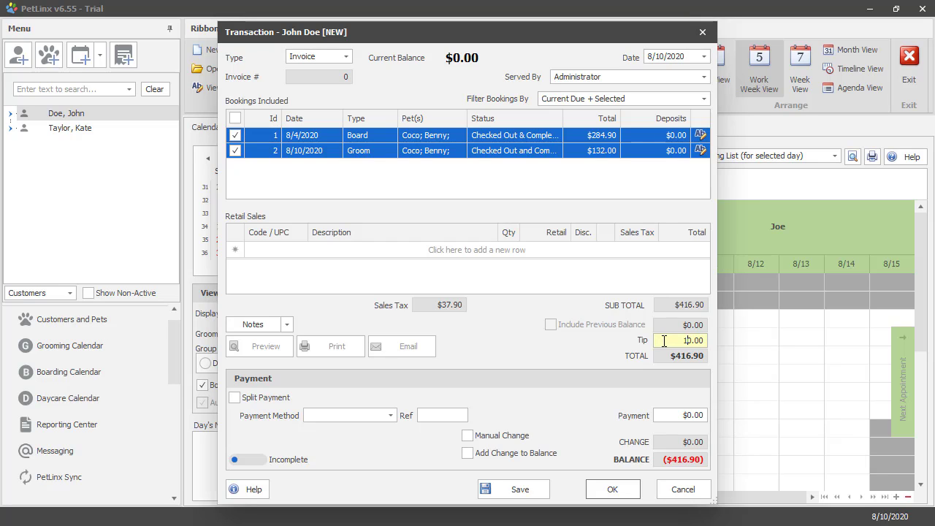
key("Tab")
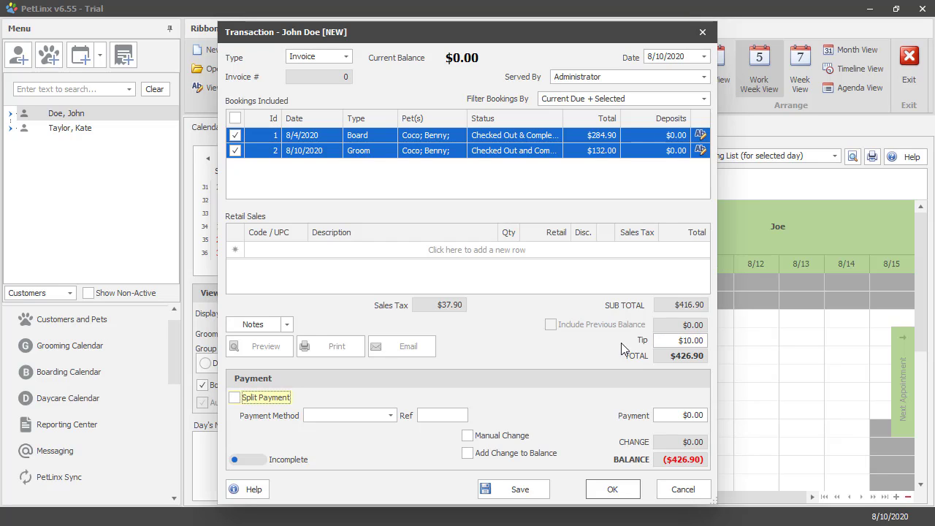
left_click(288, 325)
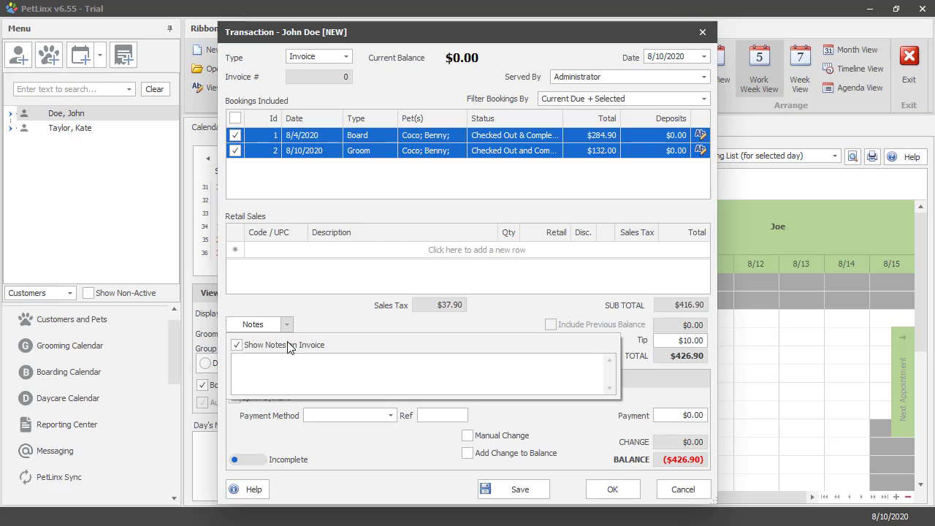
type("Thank you!")
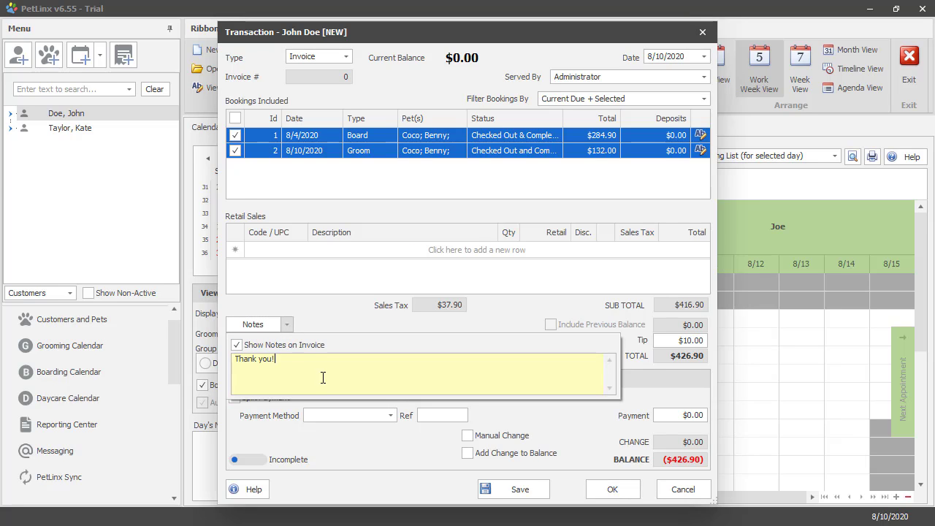
left_click(518, 312)
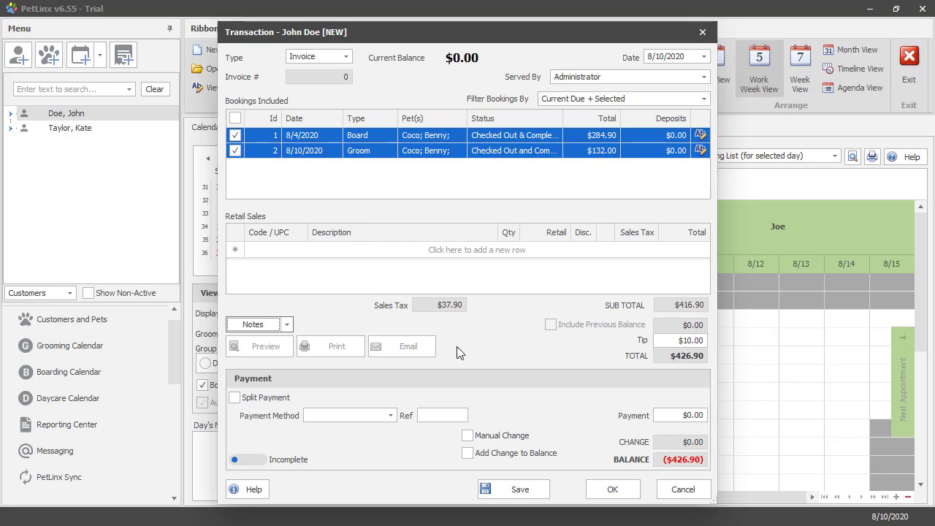
Enable split payment on the invoice and set the first payment to $300 by Mastercard.
left_click(391, 415)
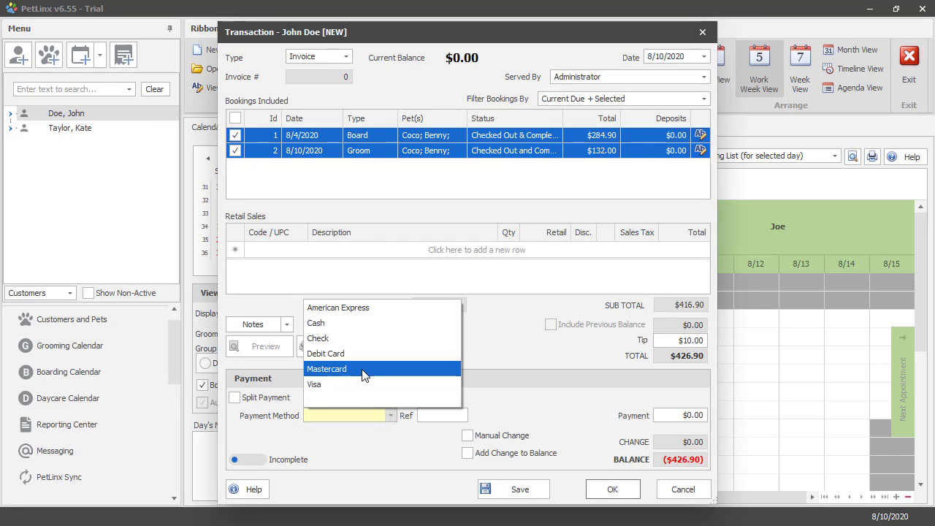
left_click(536, 388)
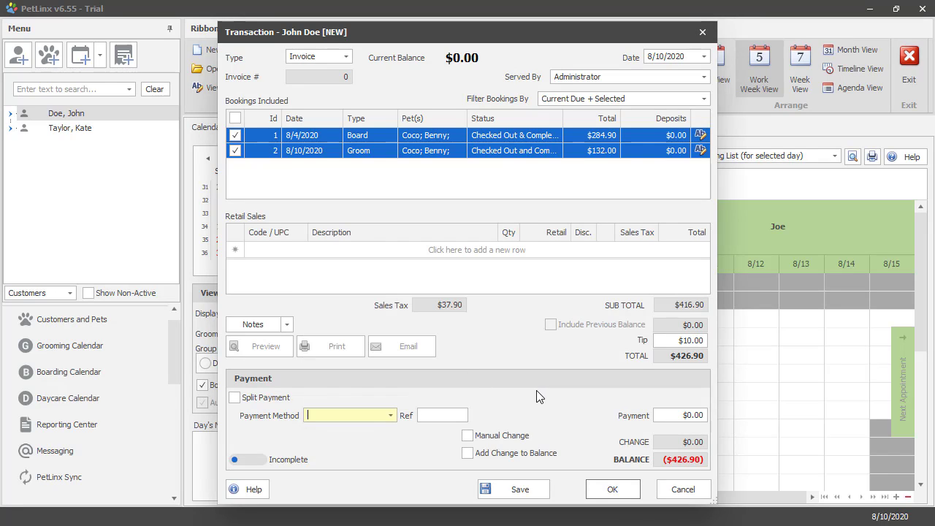
left_click(235, 399)
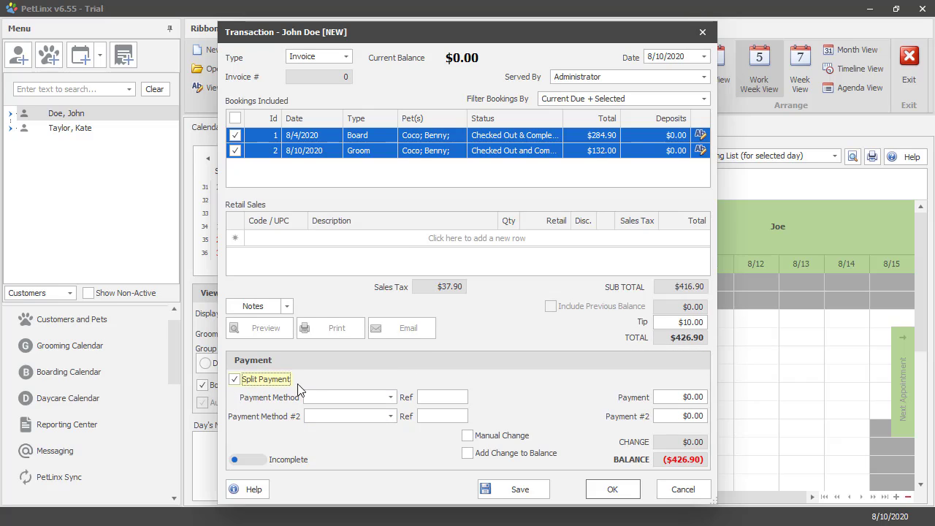
left_click(391, 397)
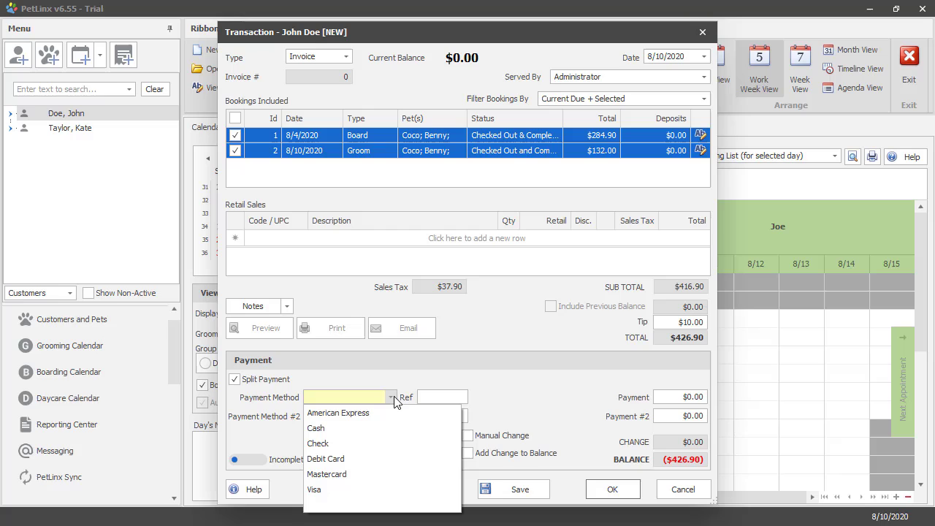
left_click(330, 475)
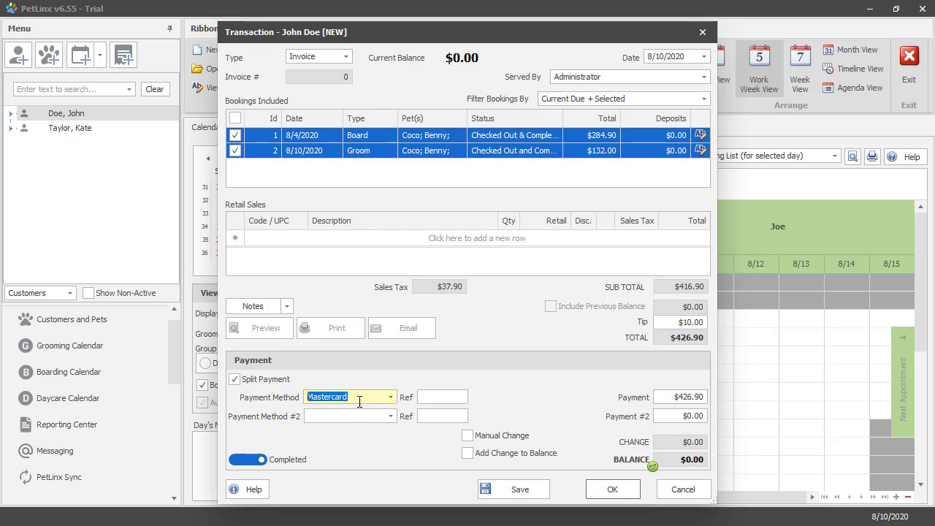
left_click(670, 397)
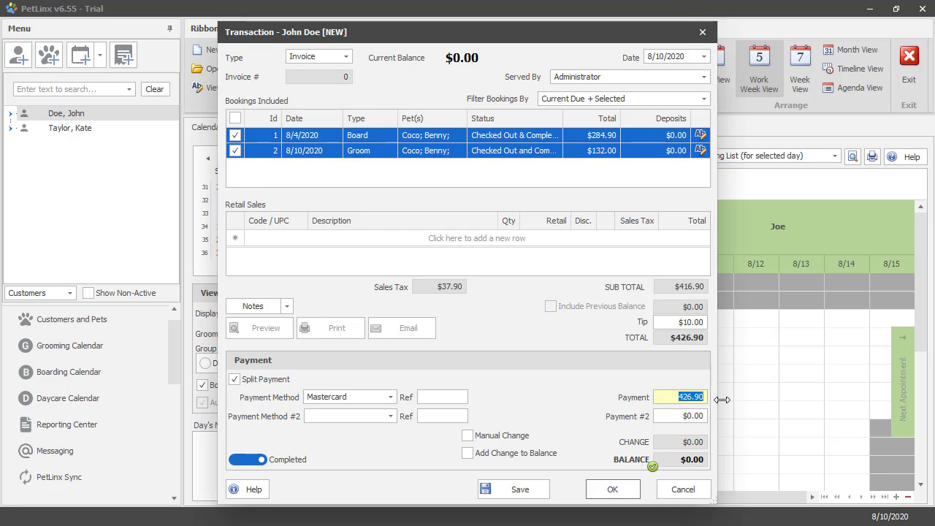
type("300")
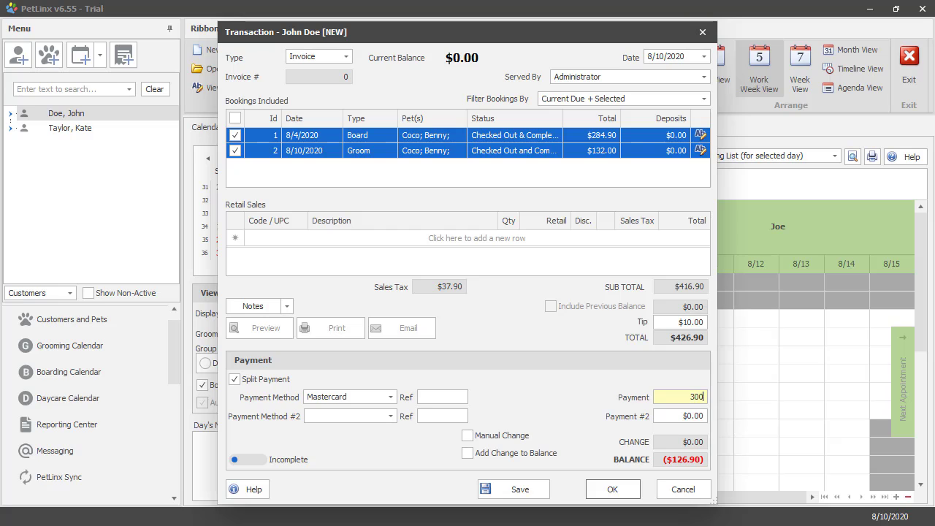
key("Tab")
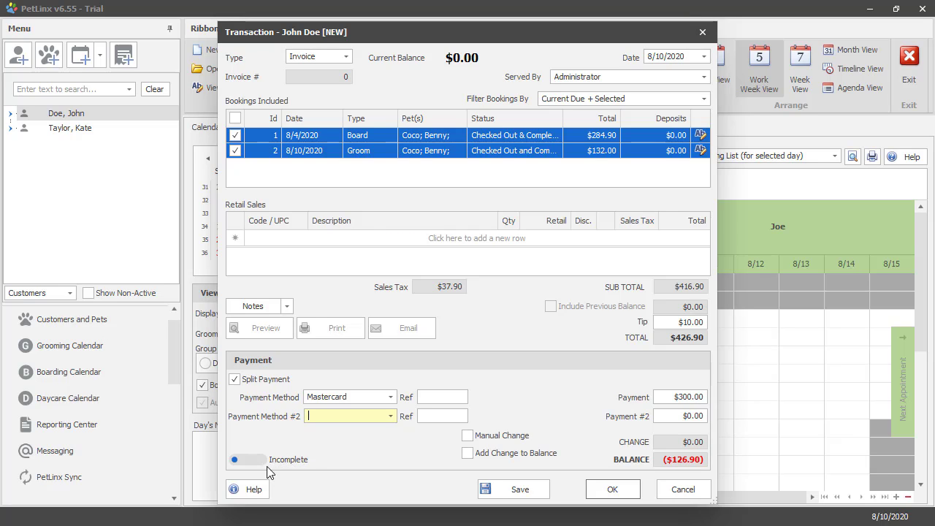
Set the invoice's second payment to $130 by Cash and add the change to the customer's balance.
left_click(391, 416)
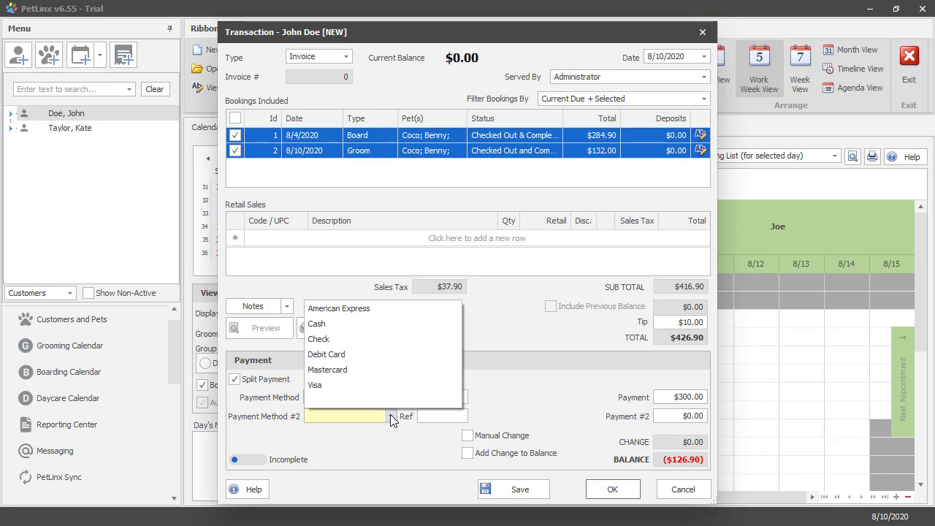
left_click(330, 330)
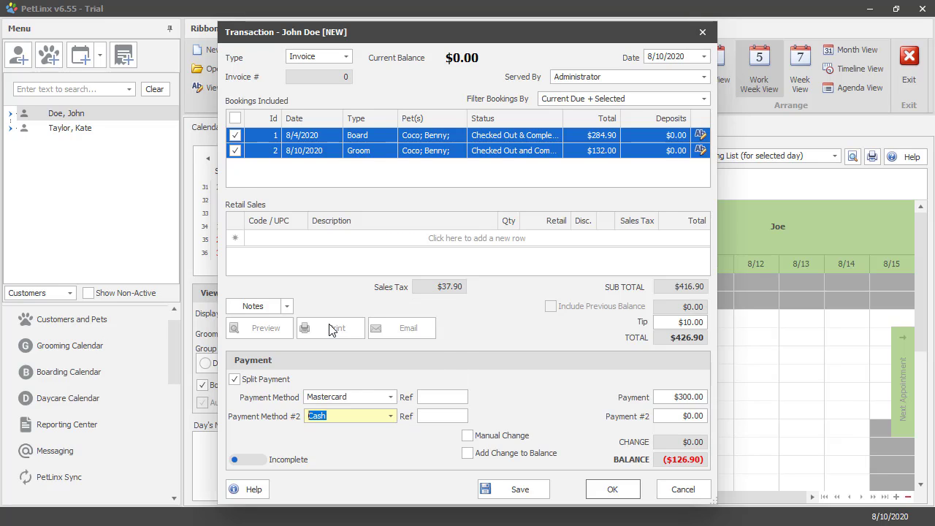
left_click(674, 416)
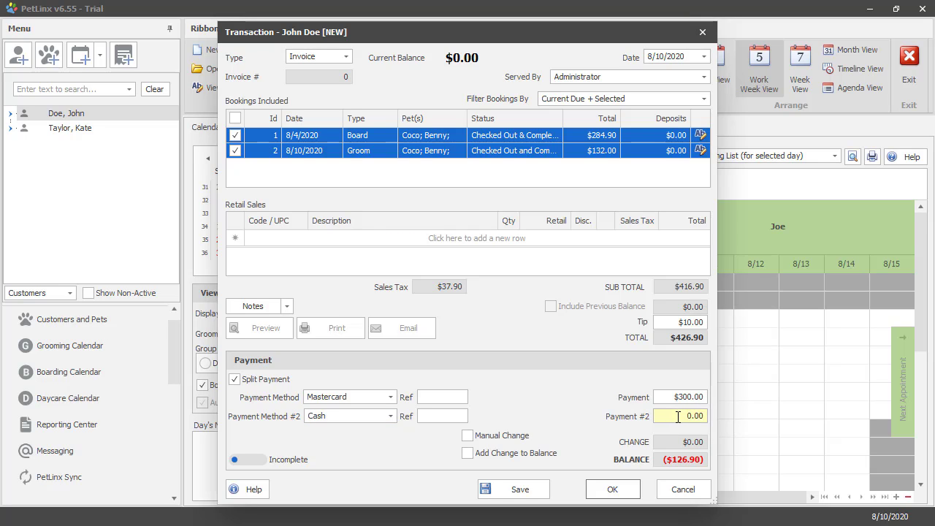
left_click_drag(675, 415, 709, 416)
type("130")
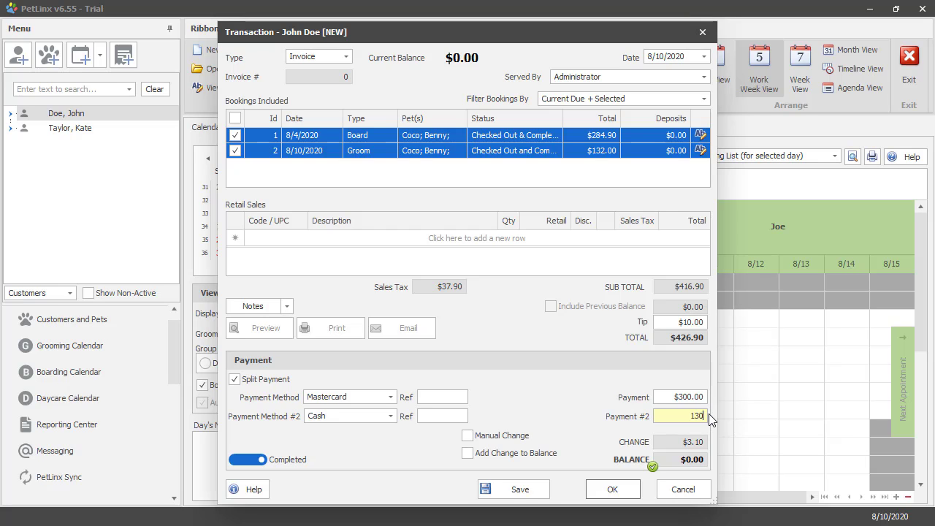
key("Tab")
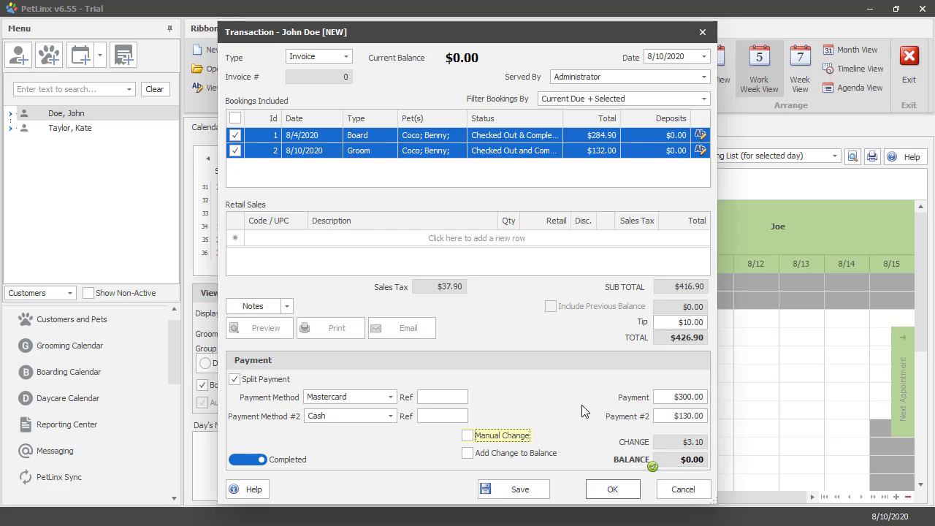
left_click(468, 453)
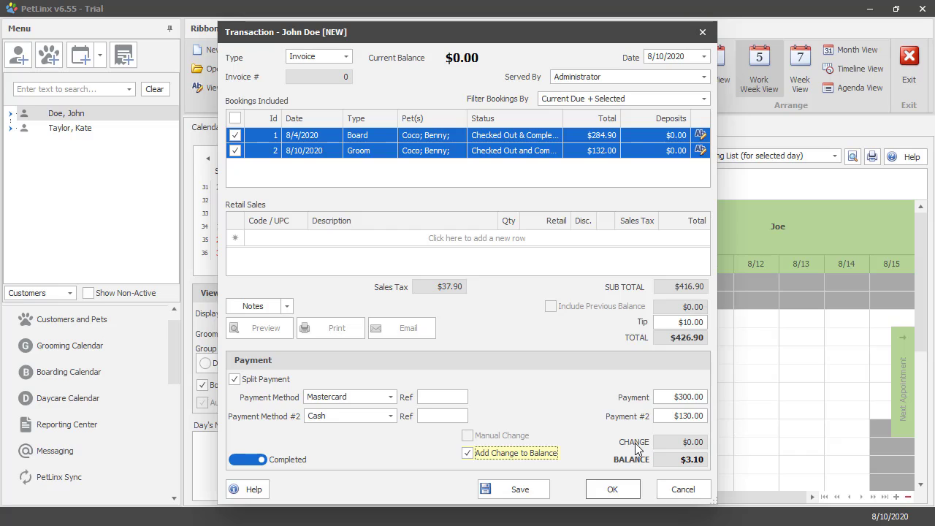
Save the invoice and review its full print preview, from the header to the payment details, before closing the transaction.
left_click(517, 491)
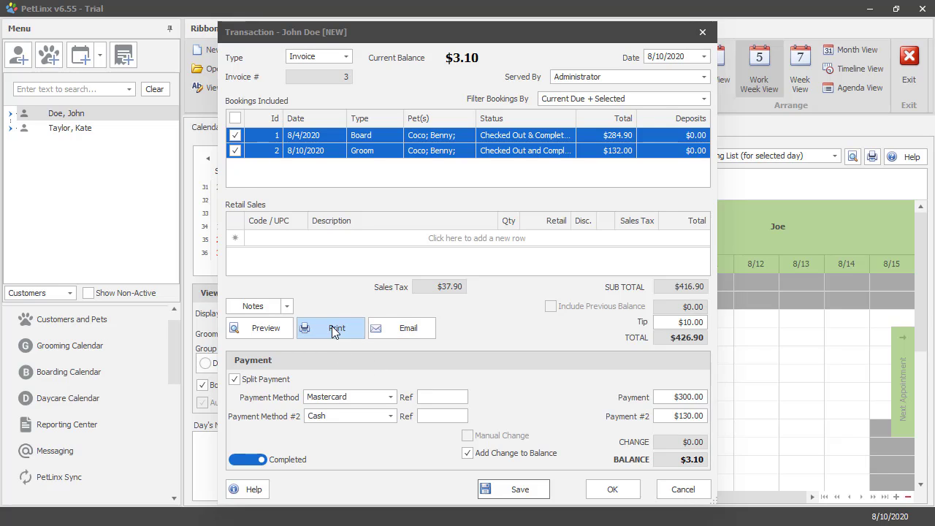
left_click(263, 329)
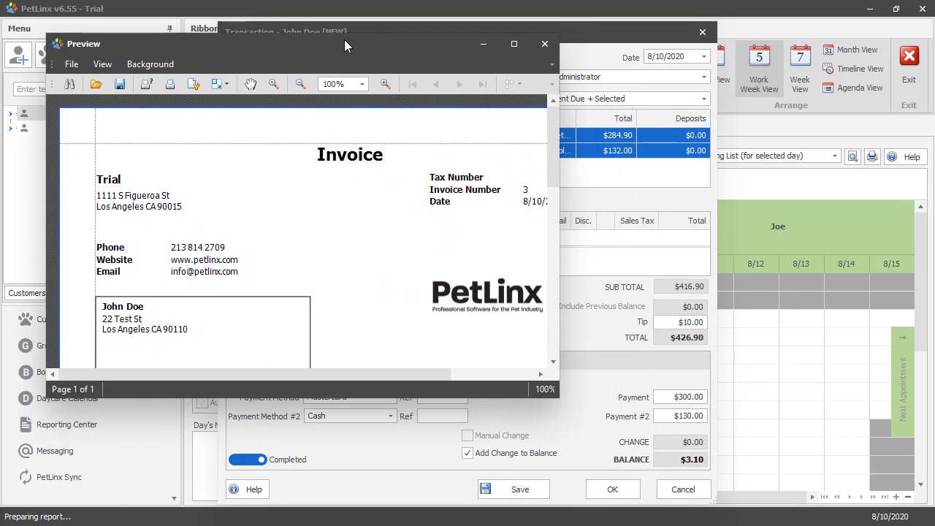
left_click_drag(344, 45, 334, 28)
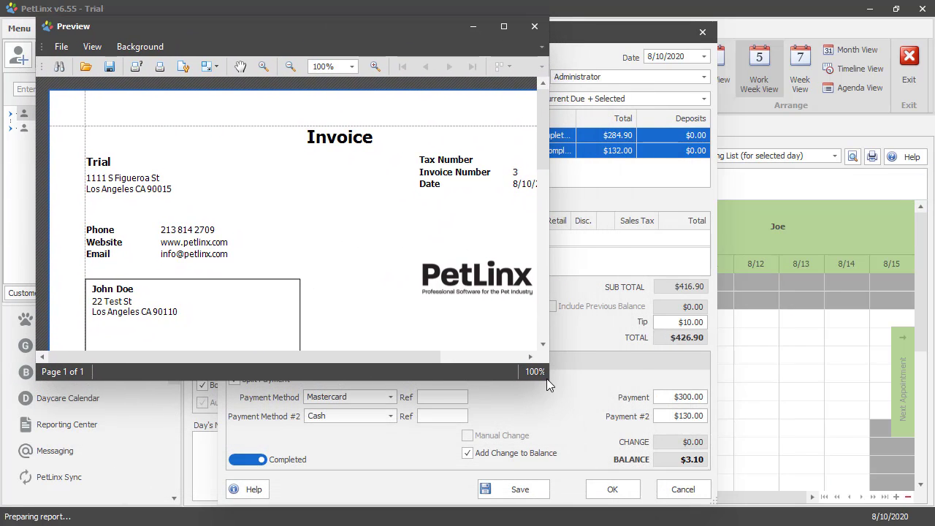
left_click_drag(548, 383, 794, 495)
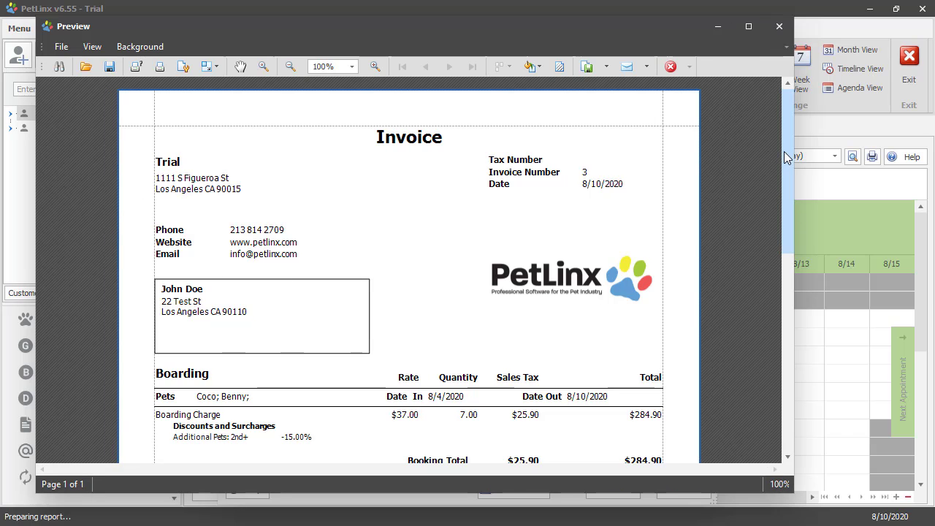
left_click_drag(783, 151, 776, 338)
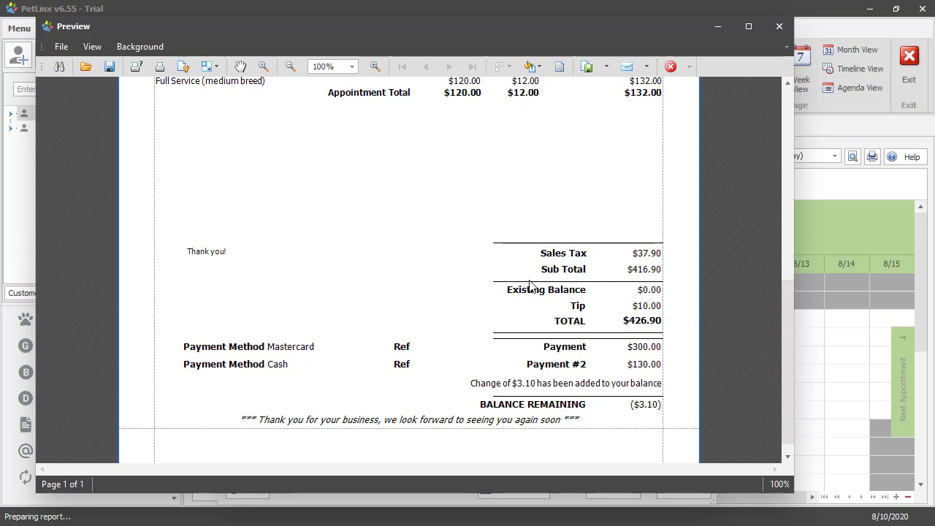
left_click_drag(787, 370, 768, 178)
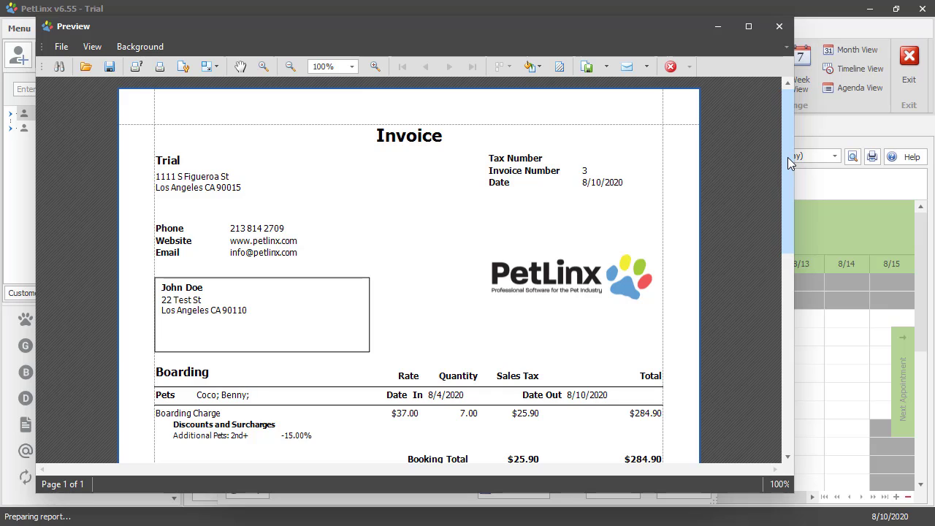
mouse_move(787, 158)
left_mouse_down()
mouse_move(787, 170)
mouse_move(787, 156)
left_mouse_up()
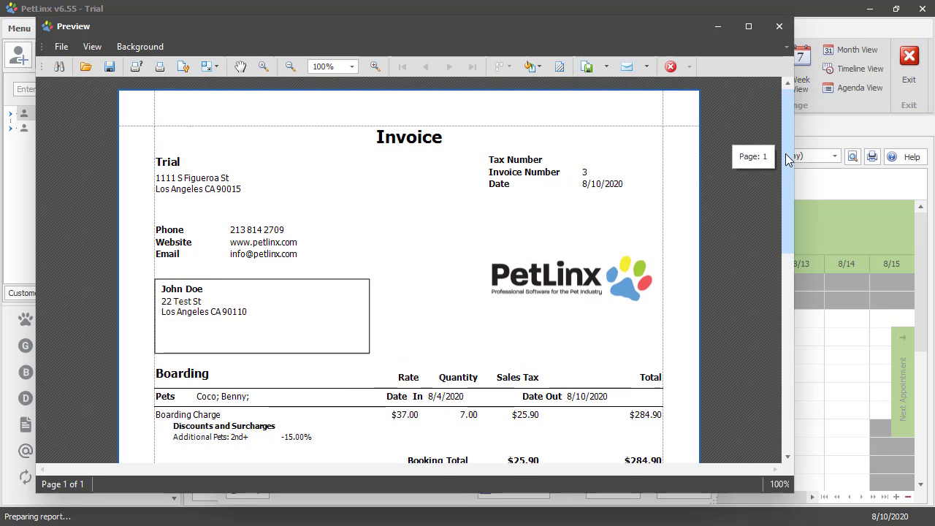
left_click(779, 25)
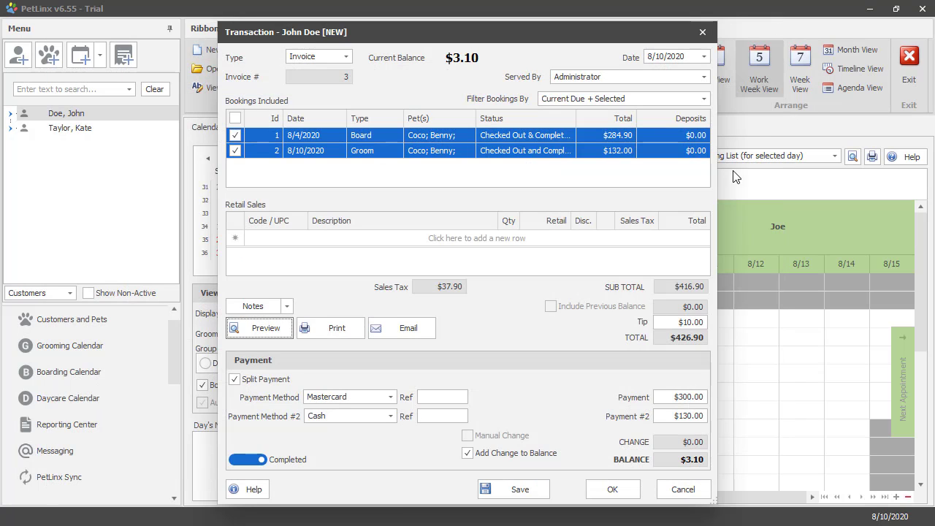
left_click(602, 489)
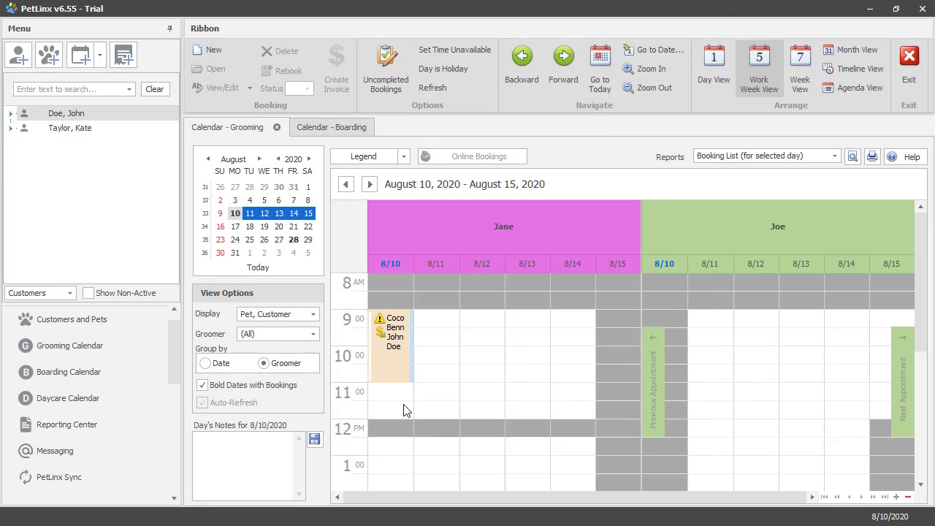
Check the booking details of Coco and Benny's 8/10 grooming appointment and preview its invoice from the calendar.
mouse_move(384, 333)
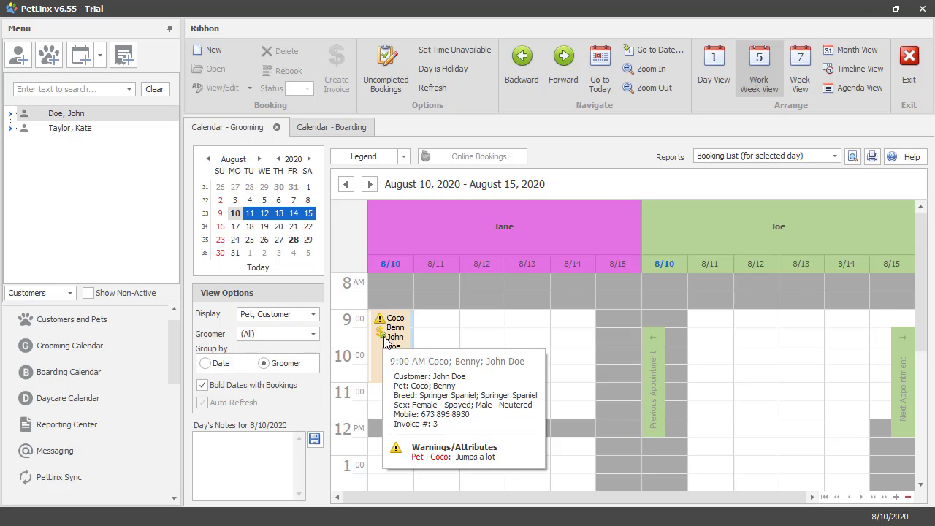
left_click(390, 340)
mouse_move(384, 340)
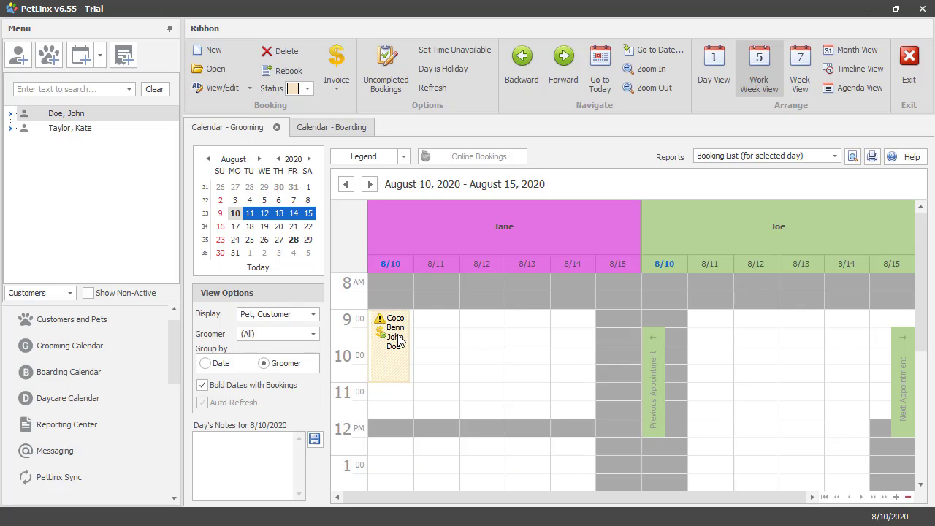
right_click(398, 336)
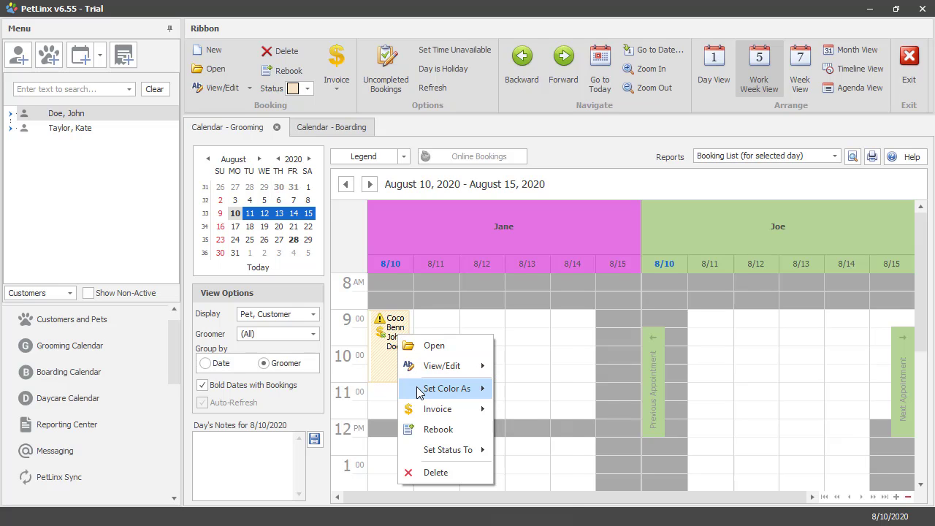
mouse_move(430, 413)
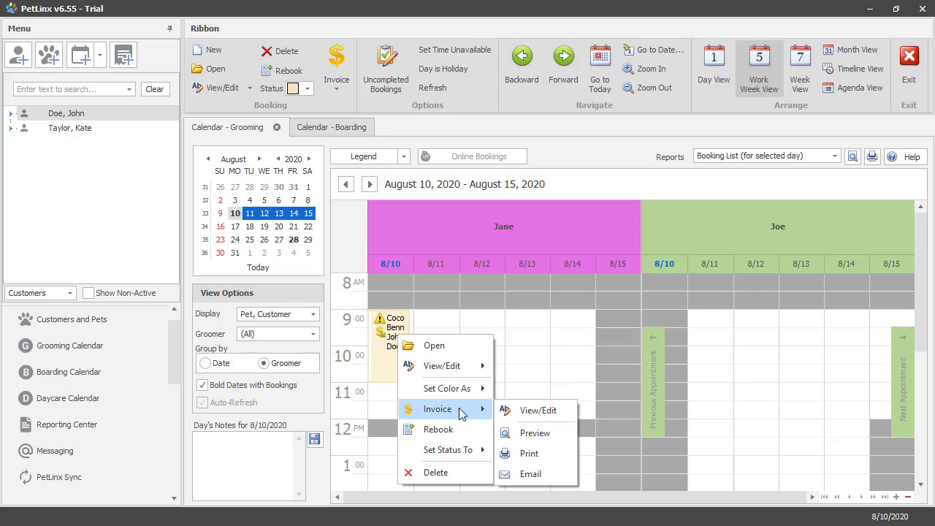
left_click(539, 435)
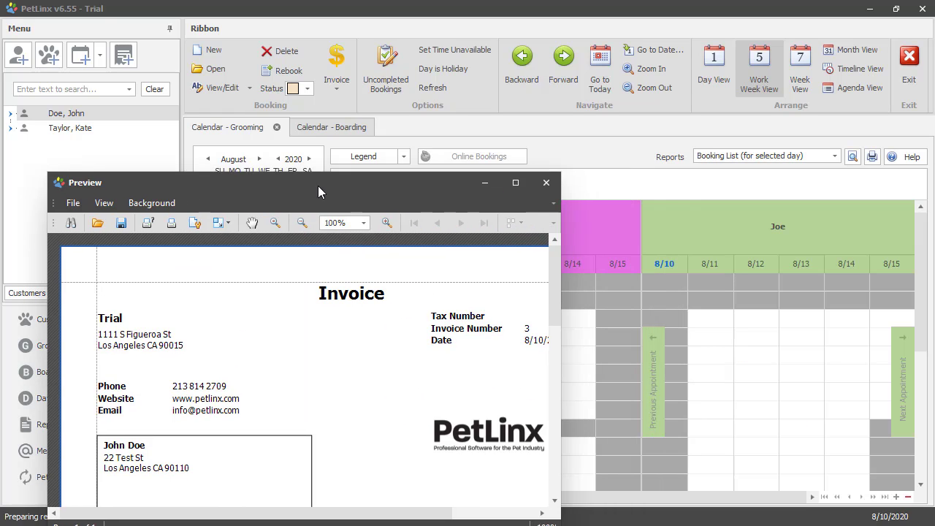
left_click_drag(318, 186, 346, 68)
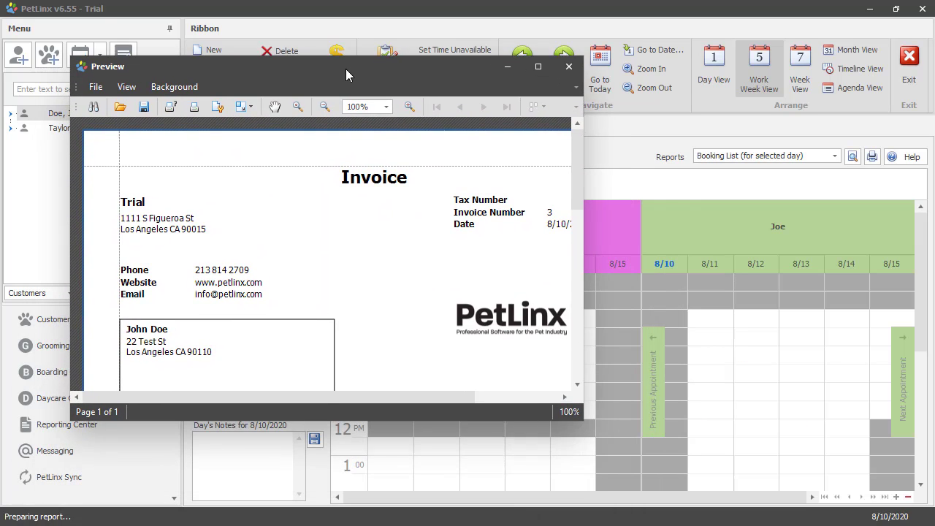
left_click(570, 63)
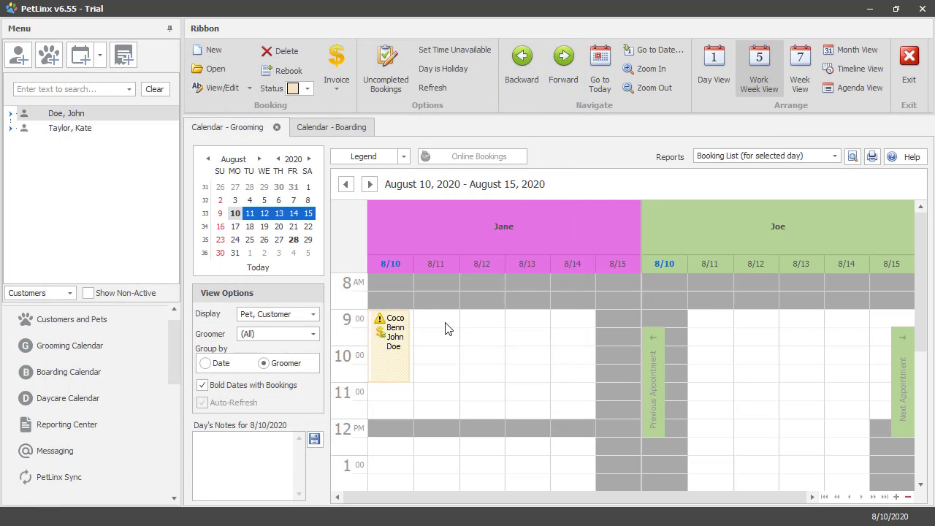